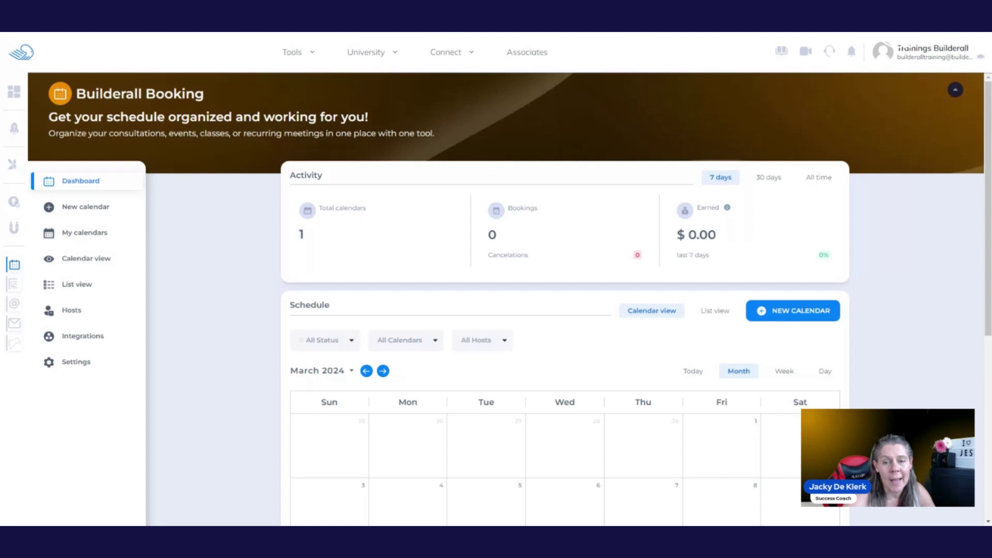
- Delete the second host and confirm, leaving only the main account host
{"action": "mouse_move", "coordinate": [123, 147]}
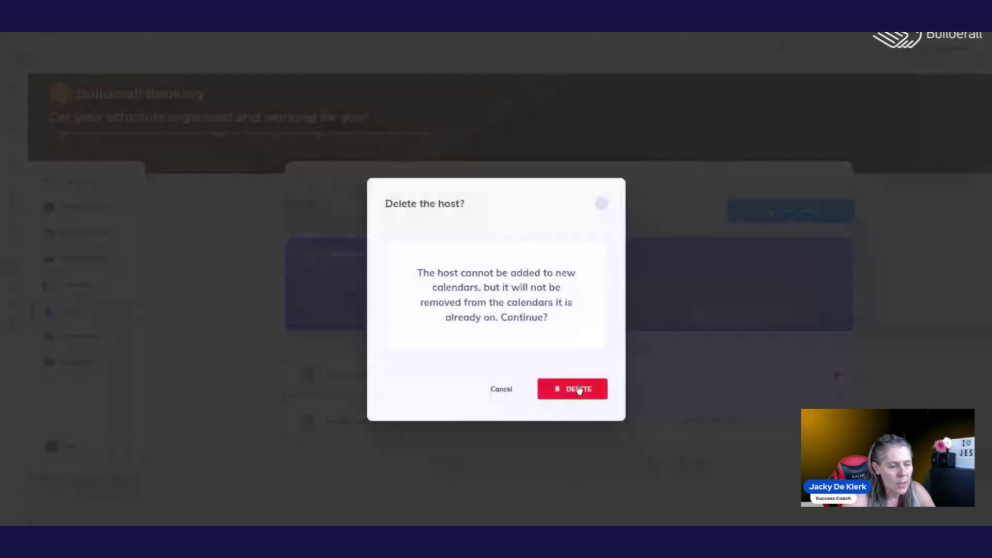
{"action": "left_click", "coordinate": [571, 388]}
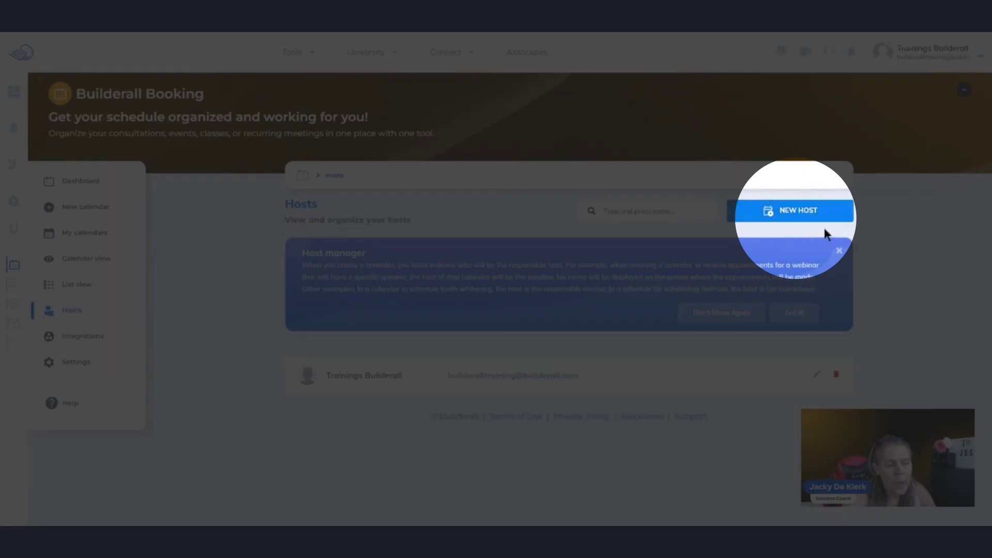
- Create a new host with the host's name, e-mail address and pasted Canadian phone number, then save
{"action": "left_click", "coordinate": [814, 213]}
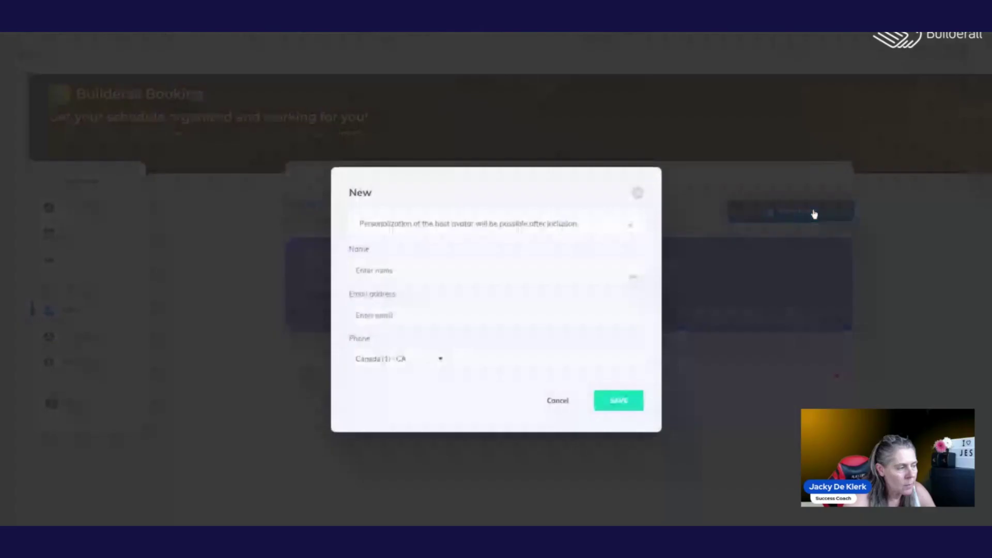
{"action": "left_click", "coordinate": [414, 270]}
{"action": "type", "text": "J"}
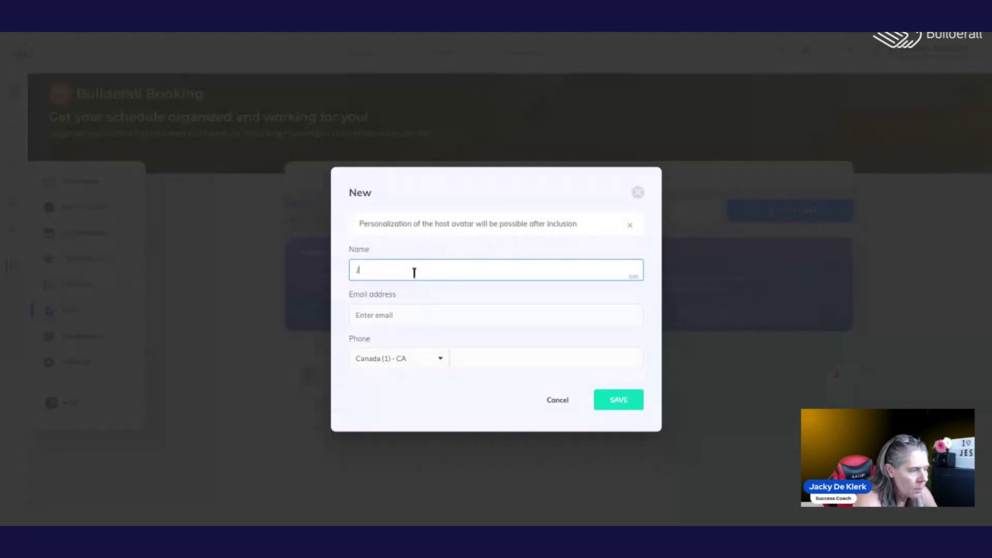
{"action": "type", "text": "acky"}
{"action": "left_click", "coordinate": [378, 320]}
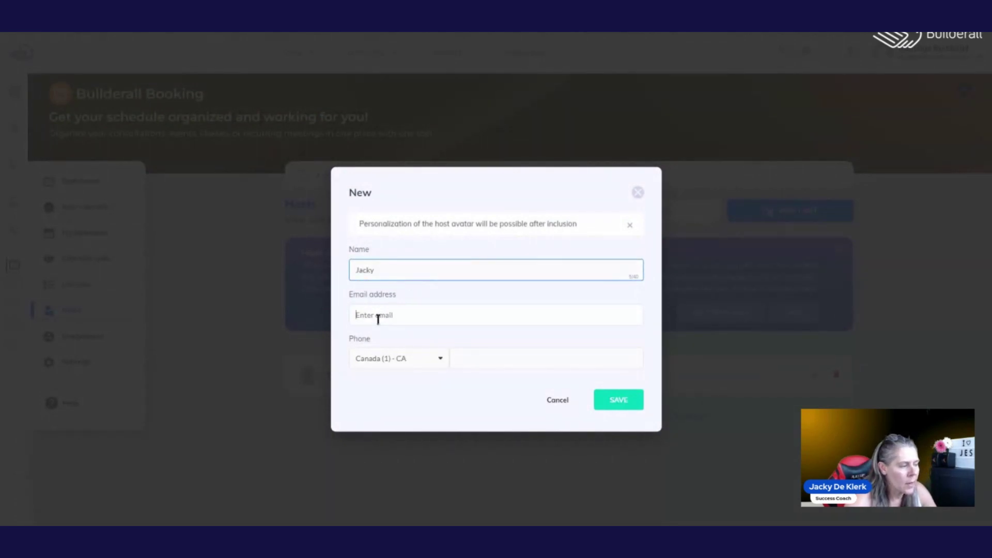
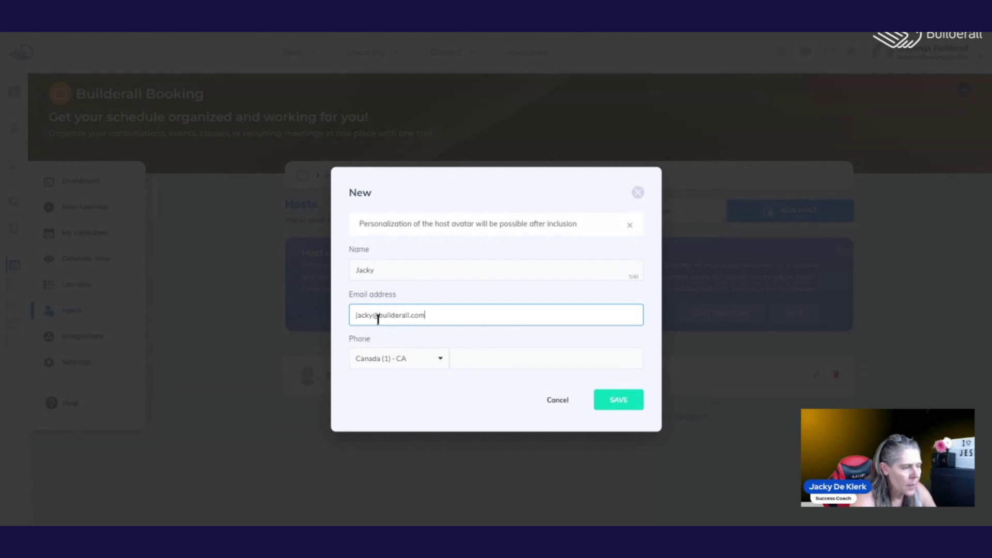
{"action": "left_click", "coordinate": [484, 359]}
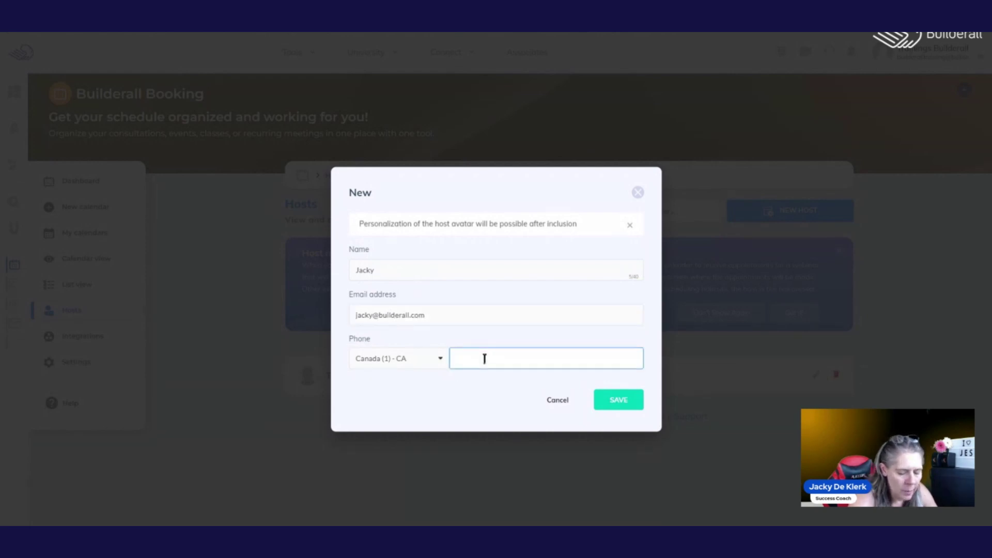
{"action": "key", "text": "ctrl+v"}
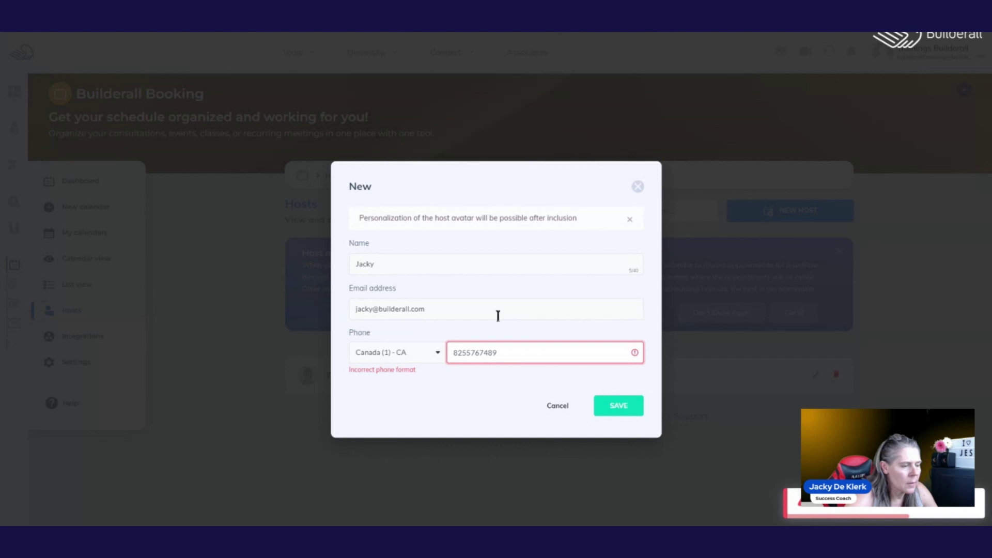
{"action": "left_click", "coordinate": [618, 405]}
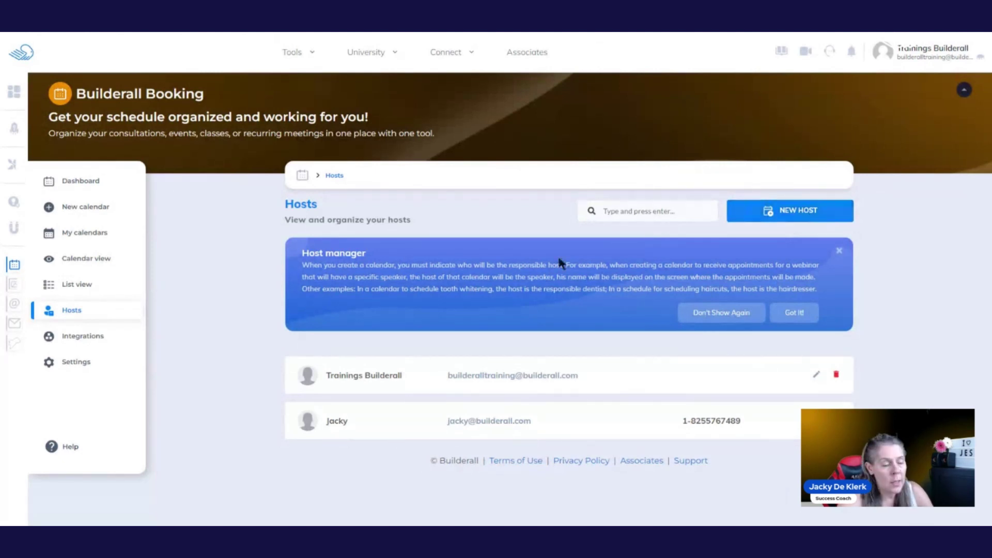
- Browse the six default integrations, including Mailingboss, SMS Messaging and Supercheckout
{"action": "left_click", "coordinate": [82, 336]}
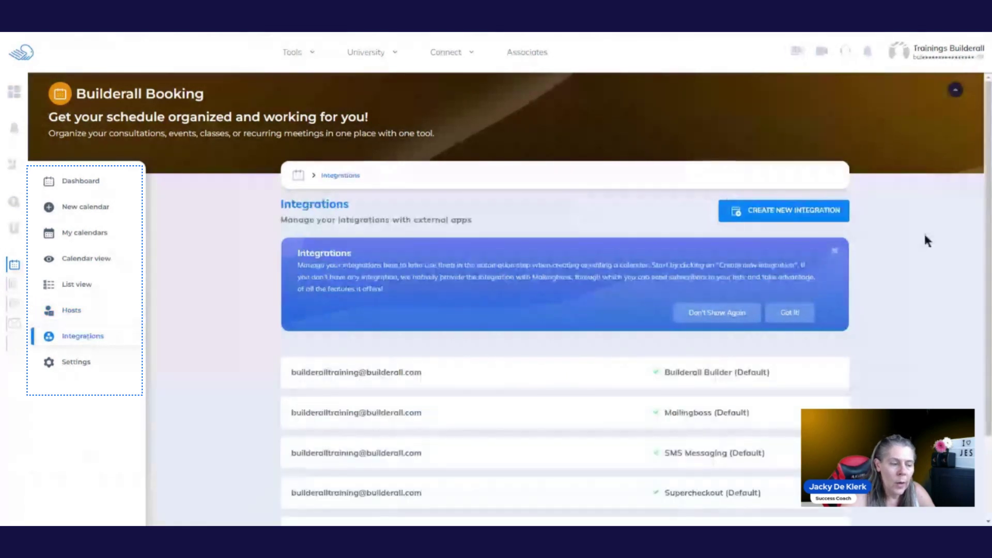
{"action": "scroll", "coordinate": [981, 201], "scroll_direction": "down", "scroll_amount": 2}
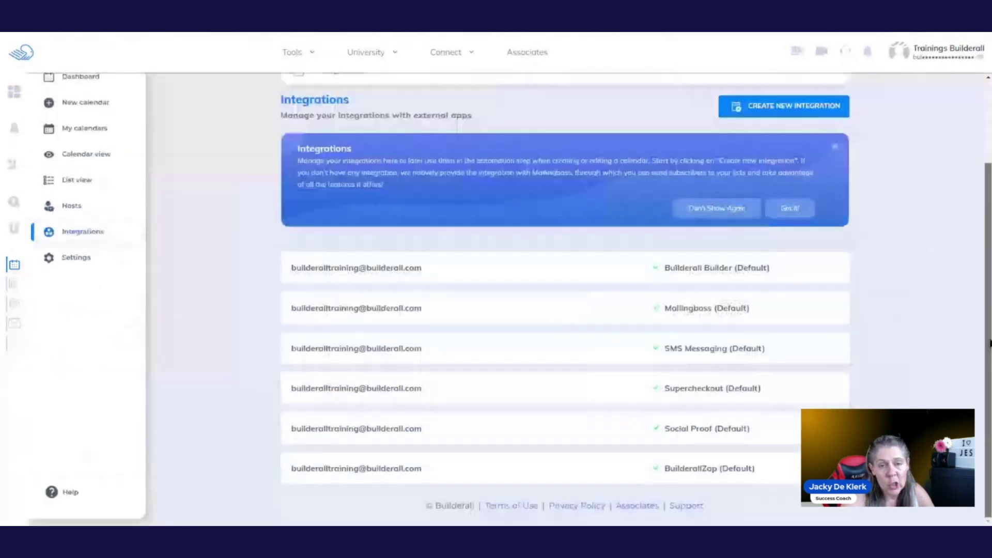
{"action": "left_click_drag", "start_coordinate": [989, 279], "coordinate": [989, 250]}
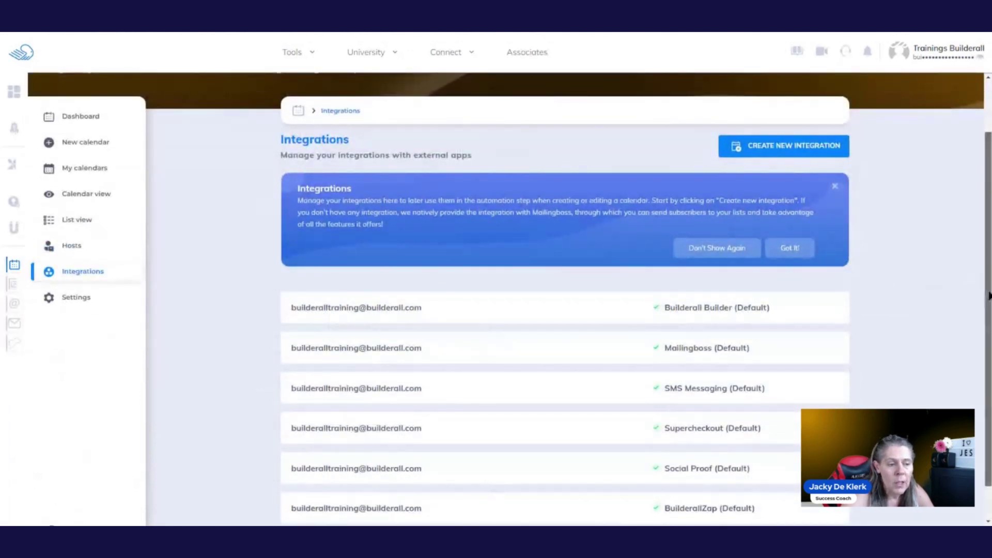
{"action": "left_click_drag", "start_coordinate": [989, 296], "coordinate": [990, 283]}
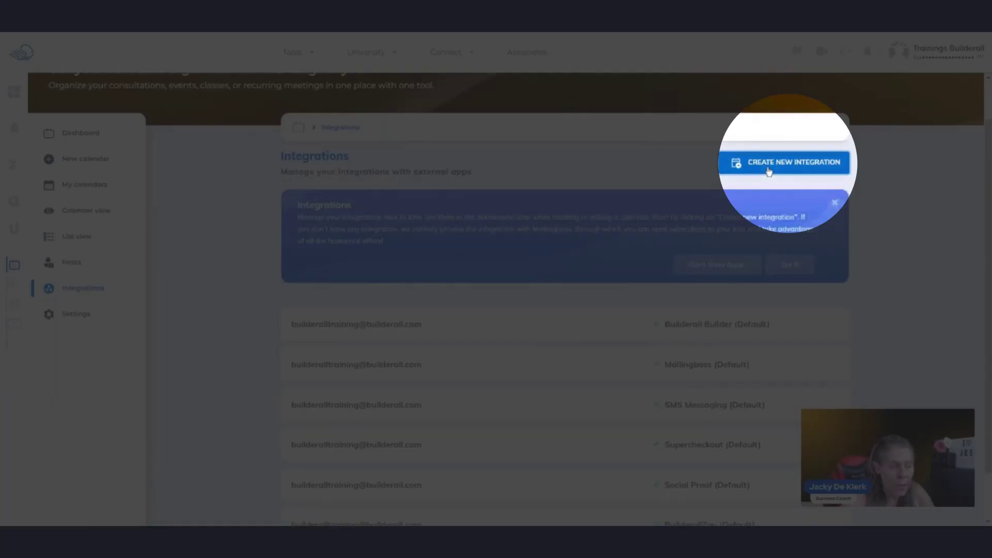
- Add a Google Calendar integration using Sign in with Google
{"action": "left_click", "coordinate": [768, 171]}
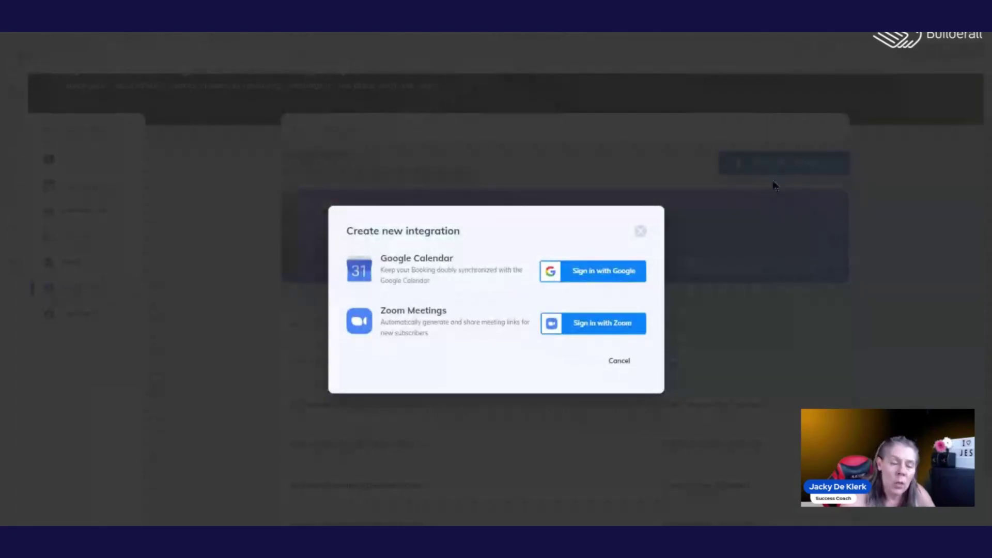
{"action": "left_click", "coordinate": [607, 277]}
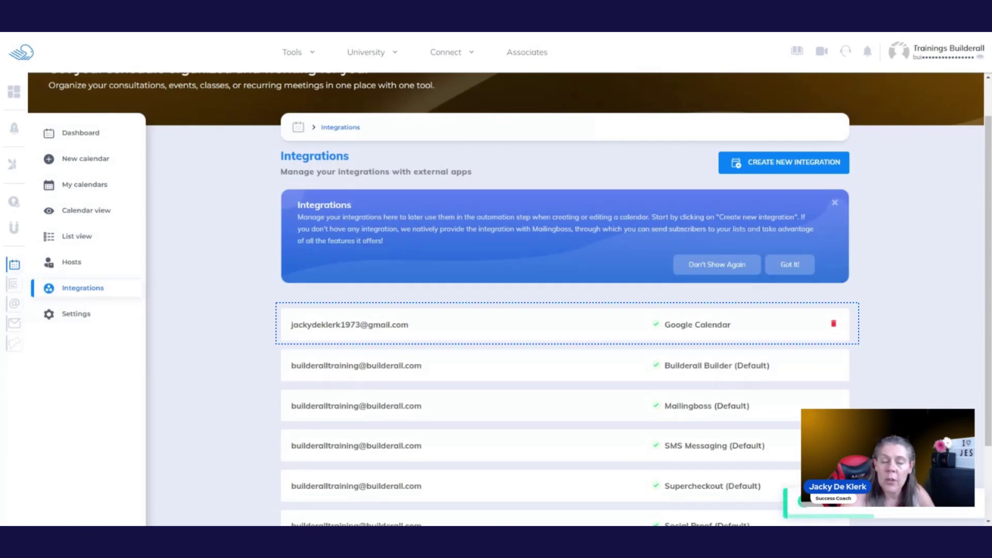
- Add a Zoom integration using Sign in with Zoom
{"action": "left_click", "coordinate": [799, 162]}
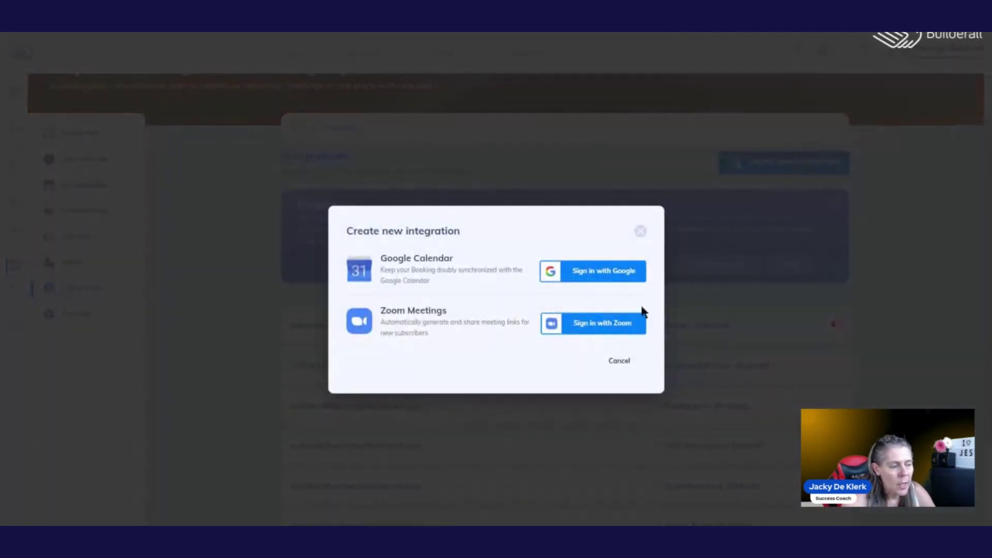
{"action": "left_click", "coordinate": [594, 325]}
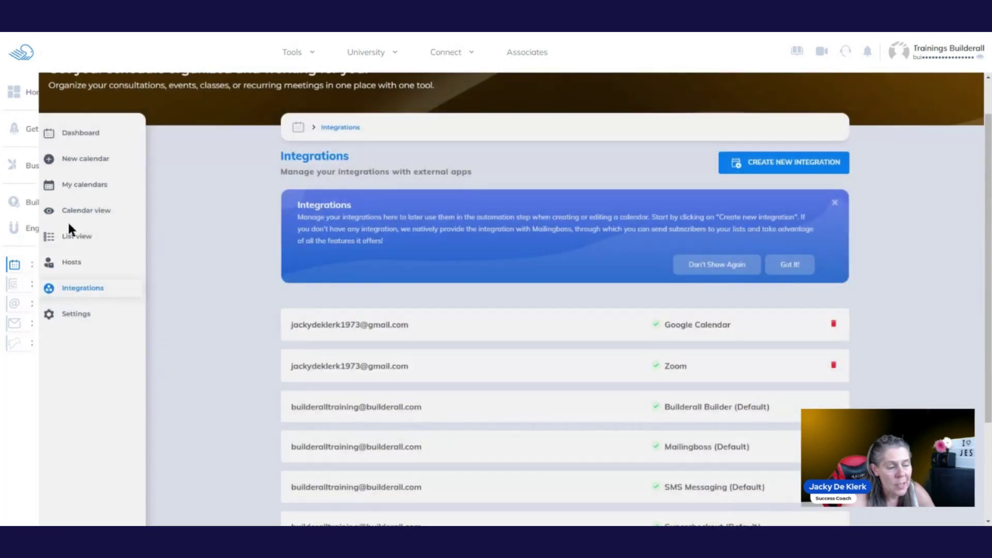
{"action": "mouse_move", "coordinate": [104, 92]}
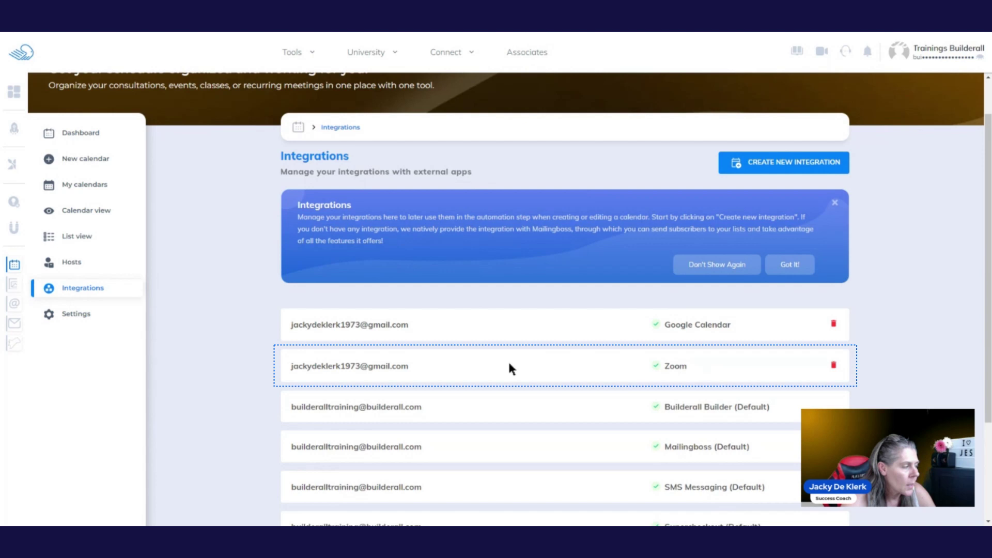
{"action": "left_click", "coordinate": [80, 324]}
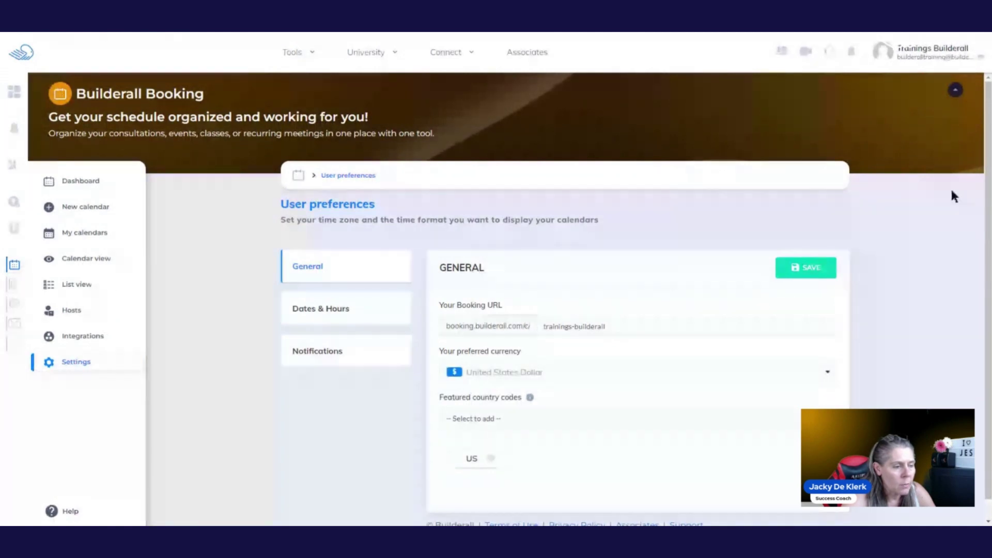
{"action": "scroll", "coordinate": [950, 187], "scroll_direction": "down", "scroll_amount": 2}
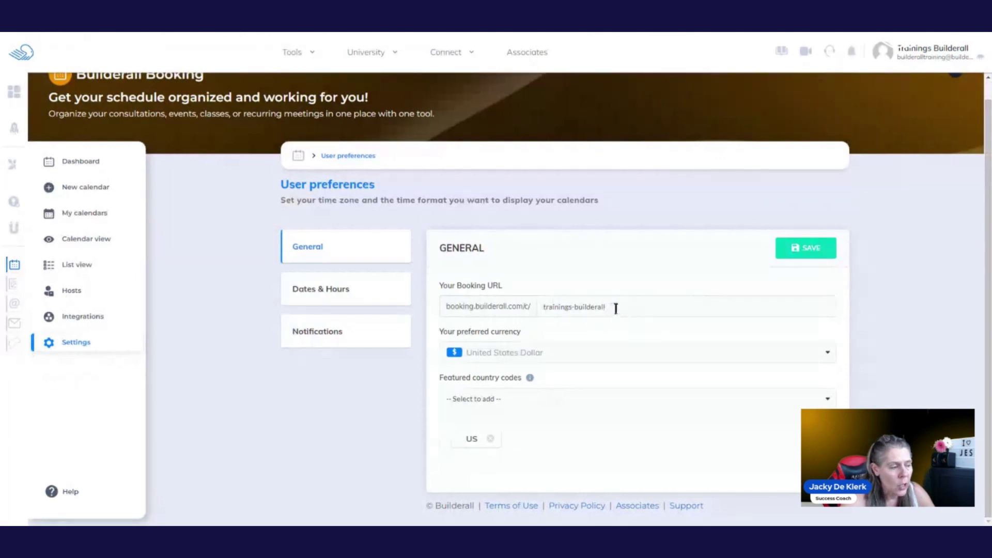
{"action": "left_click_drag", "start_coordinate": [615, 308], "coordinate": [506, 323]}
{"action": "type", "text": "trainings"}
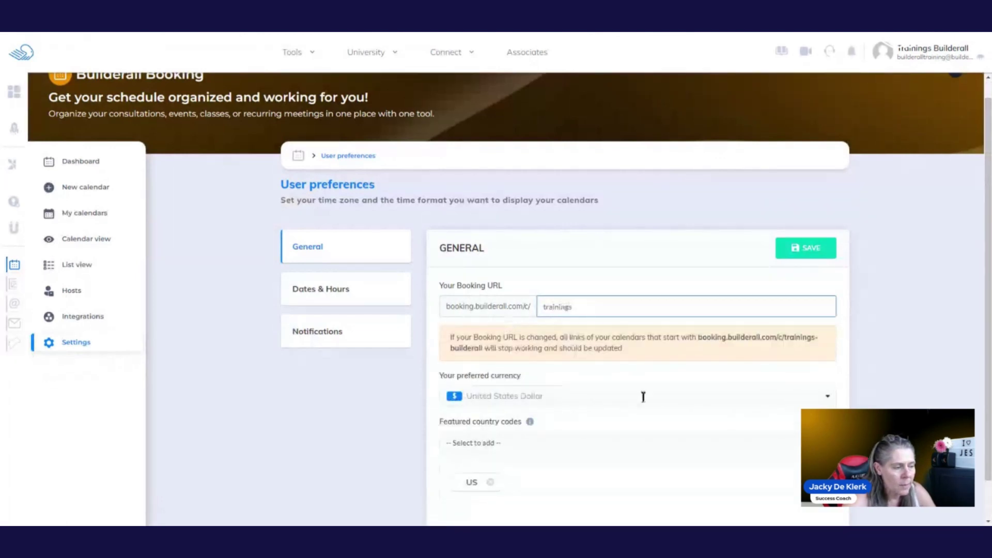
{"action": "left_click", "coordinate": [643, 397]}
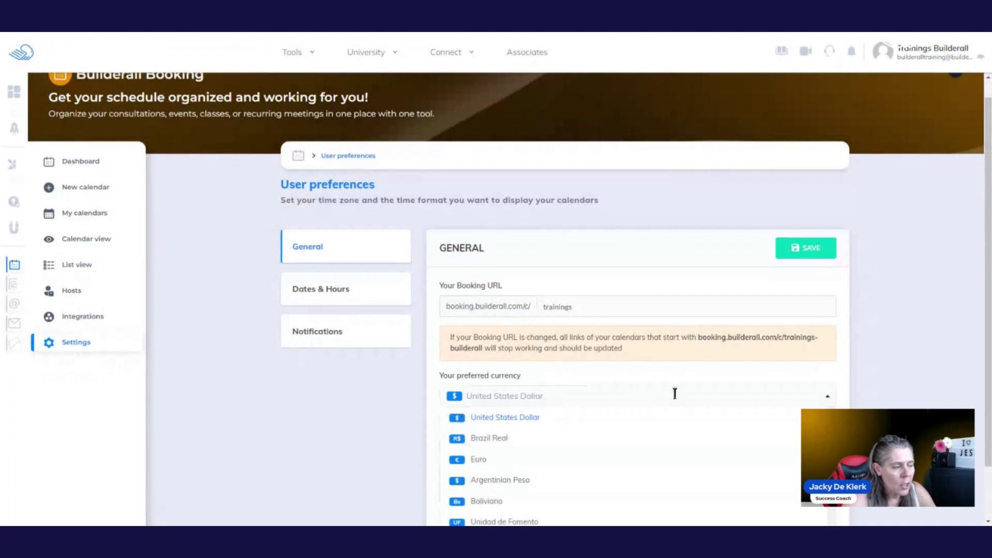
{"action": "scroll", "coordinate": [666, 429], "scroll_direction": "down", "scroll_amount": 3}
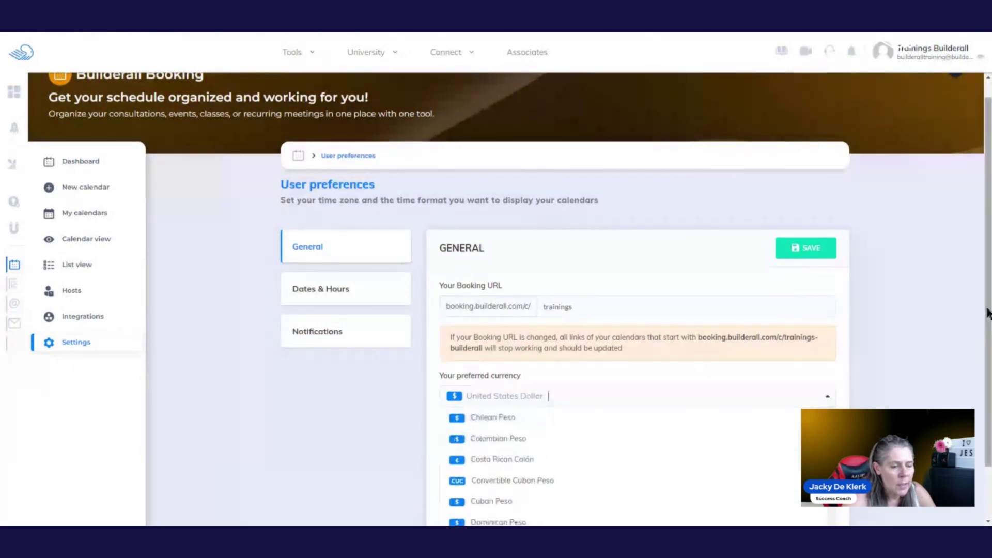
{"action": "left_click_drag", "start_coordinate": [987, 325], "coordinate": [988, 393]}
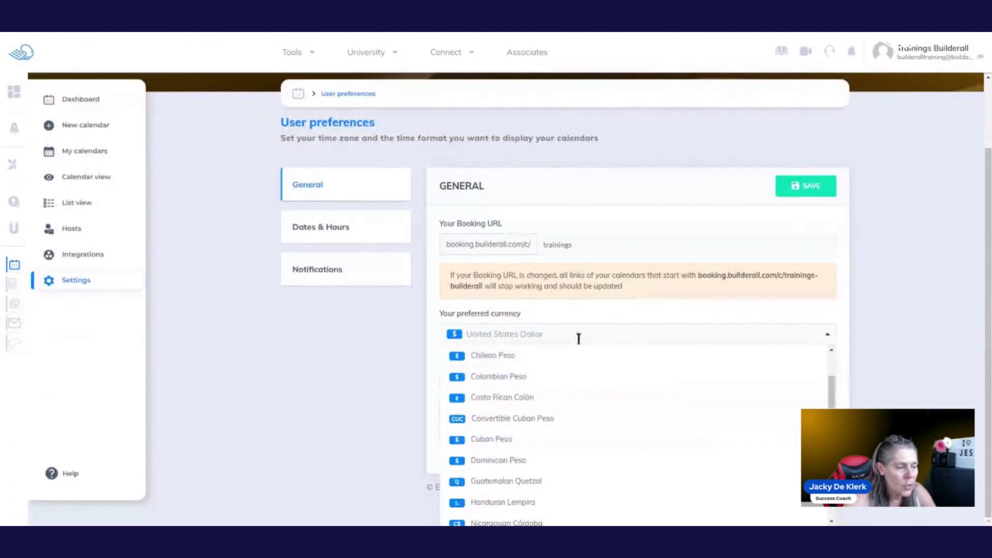
{"action": "left_click", "coordinate": [919, 328]}
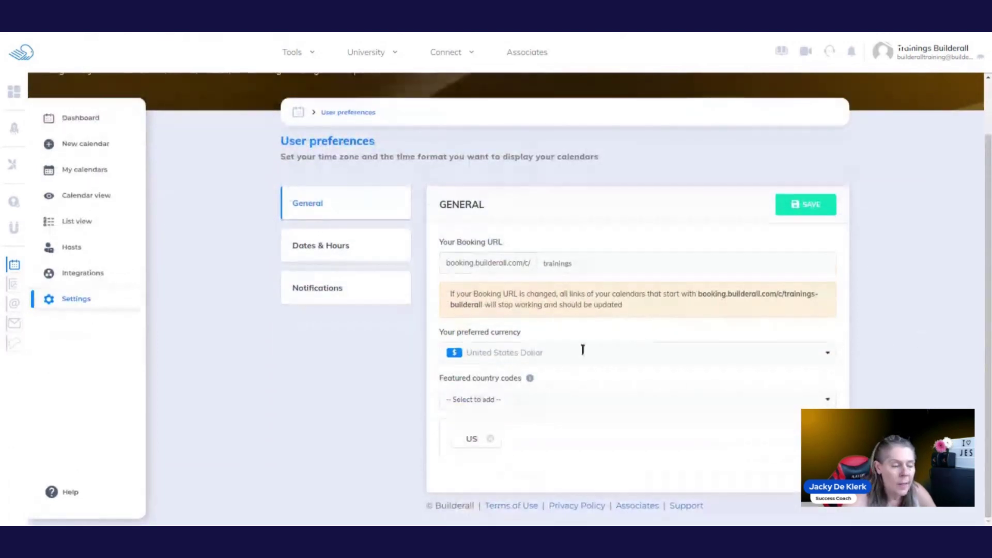
{"action": "left_click", "coordinate": [554, 396]}
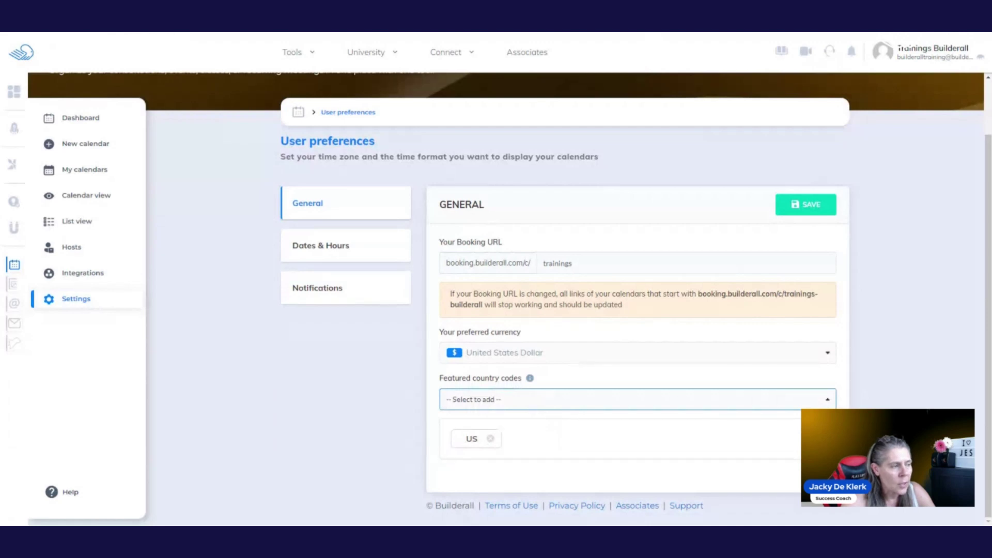
{"action": "type", "text": "au"}
{"action": "key", "text": "Return"}
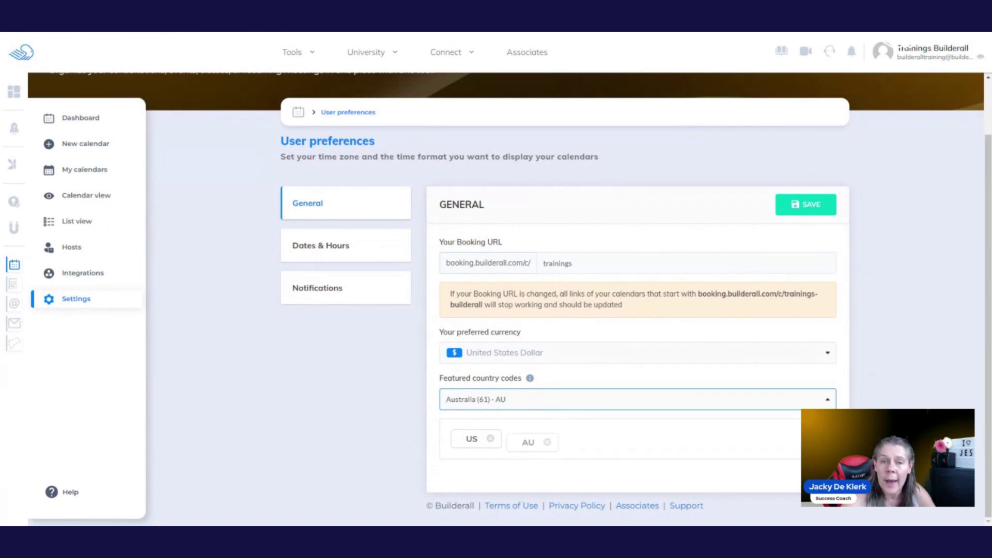
{"action": "left_click", "coordinate": [548, 438]}
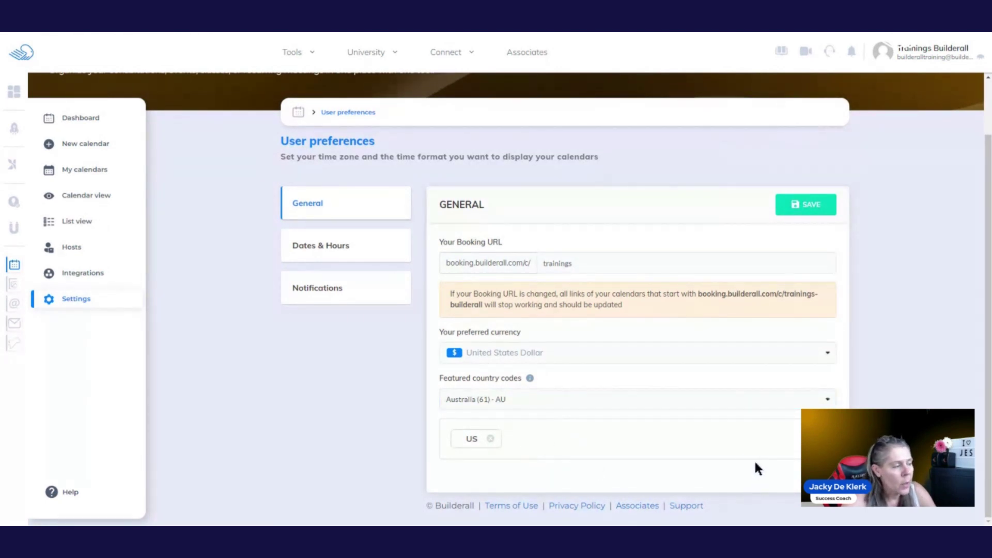
- In Dates & Hours, set weeks to begin on Monday and the time format to 24h
{"action": "left_click", "coordinate": [321, 246]}
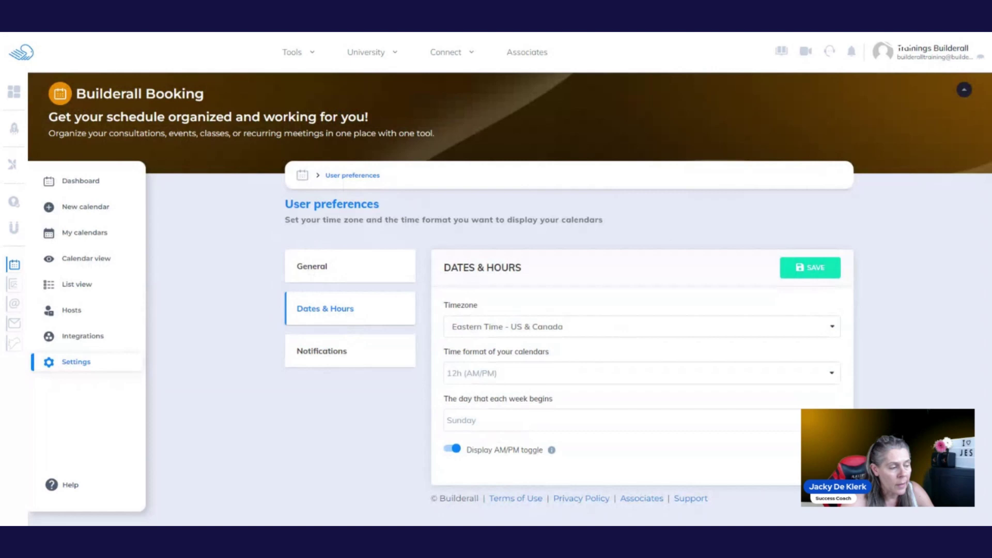
{"action": "left_click", "coordinate": [582, 374]}
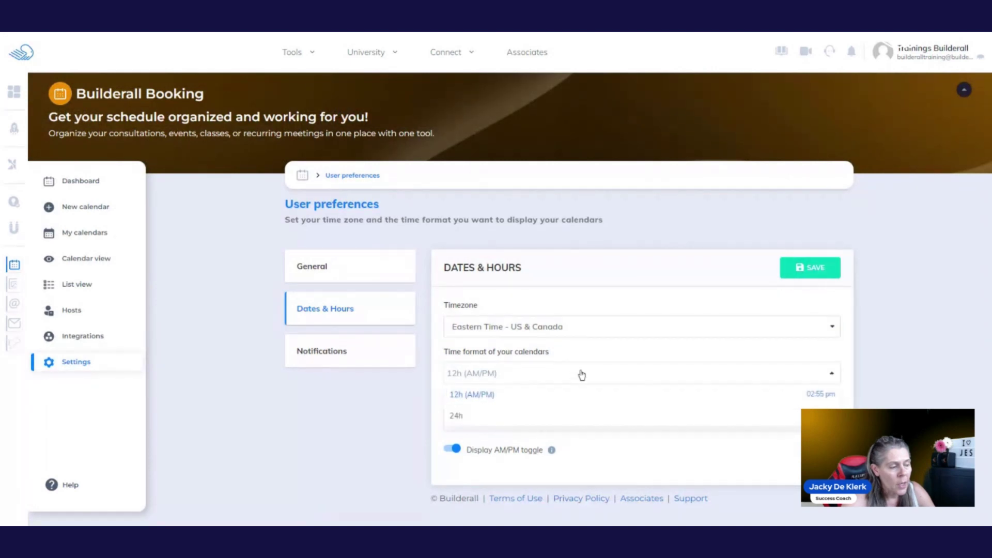
{"action": "left_click", "coordinate": [395, 442]}
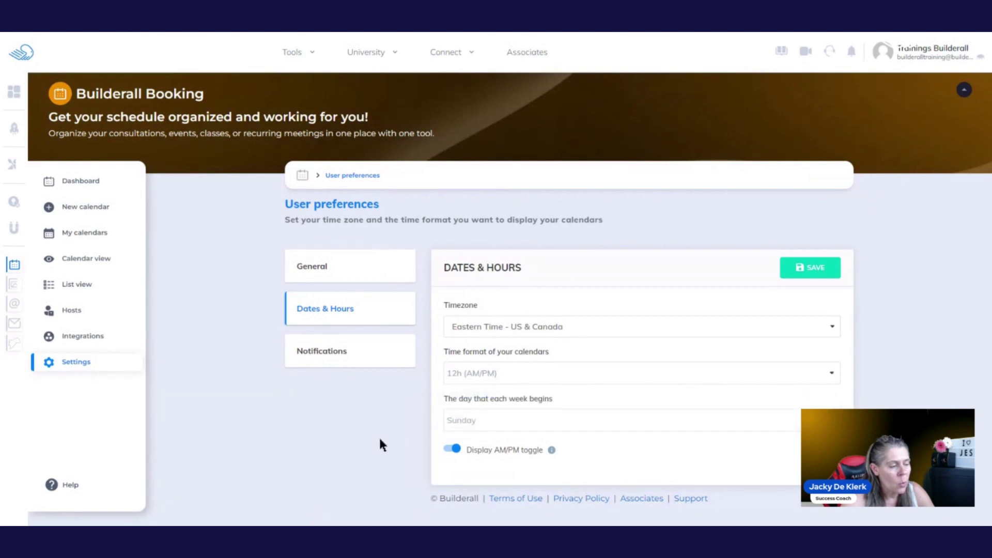
{"action": "left_click", "coordinate": [543, 422]}
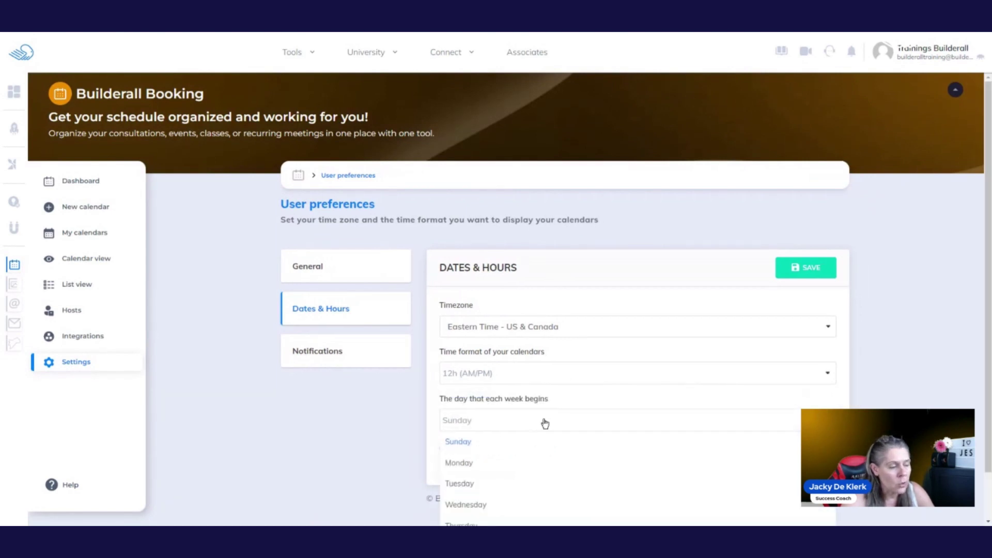
{"action": "left_click", "coordinate": [466, 464]}
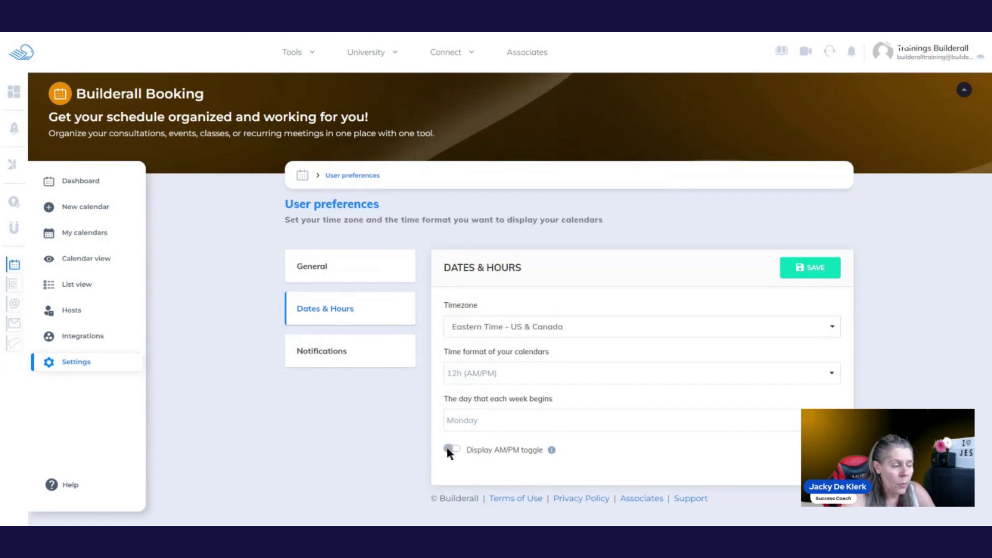
{"action": "left_click", "coordinate": [538, 376]}
{"action": "left_click", "coordinate": [481, 423]}
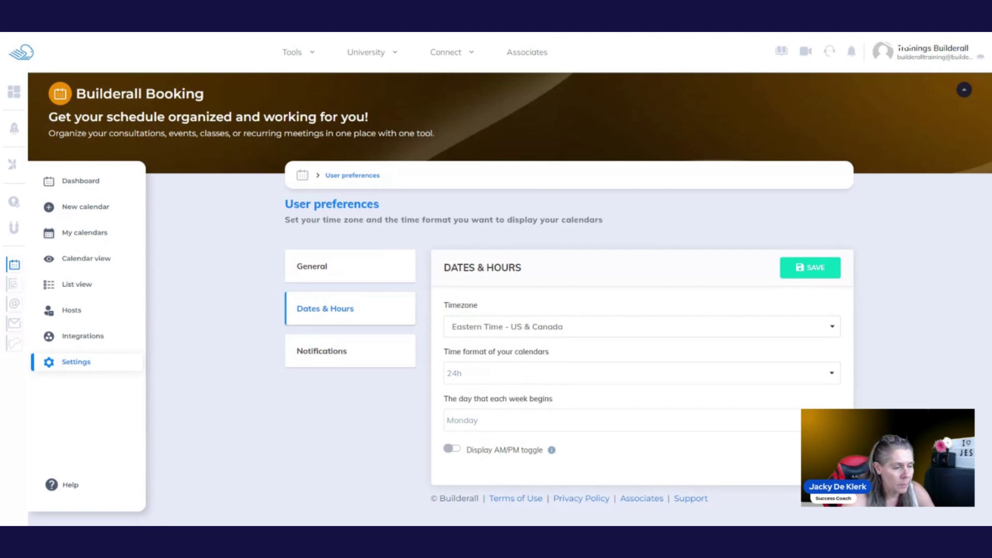
- Show the Notifications tab and scroll down to the Email sender section
{"action": "left_click", "coordinate": [357, 353]}
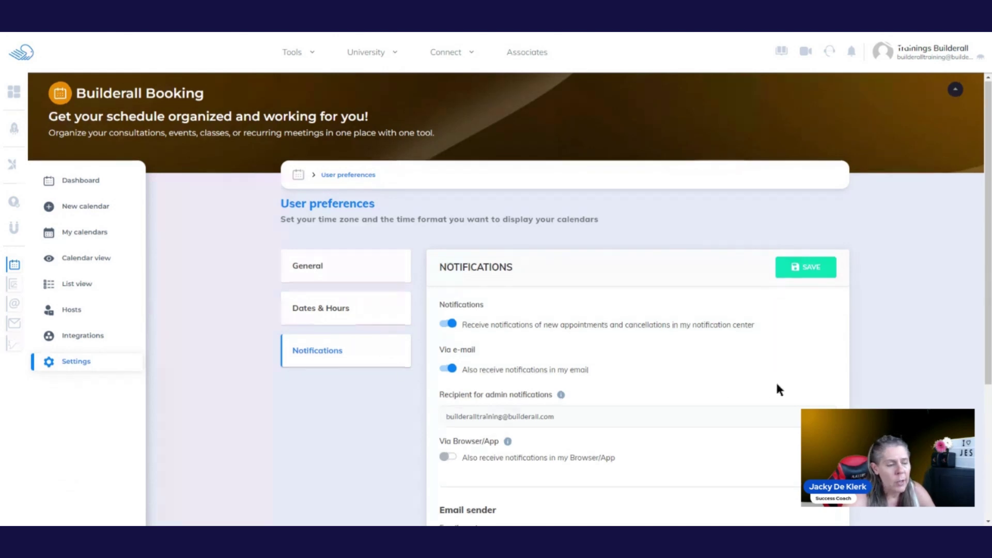
{"action": "scroll", "coordinate": [776, 384], "scroll_direction": "down", "scroll_amount": 2}
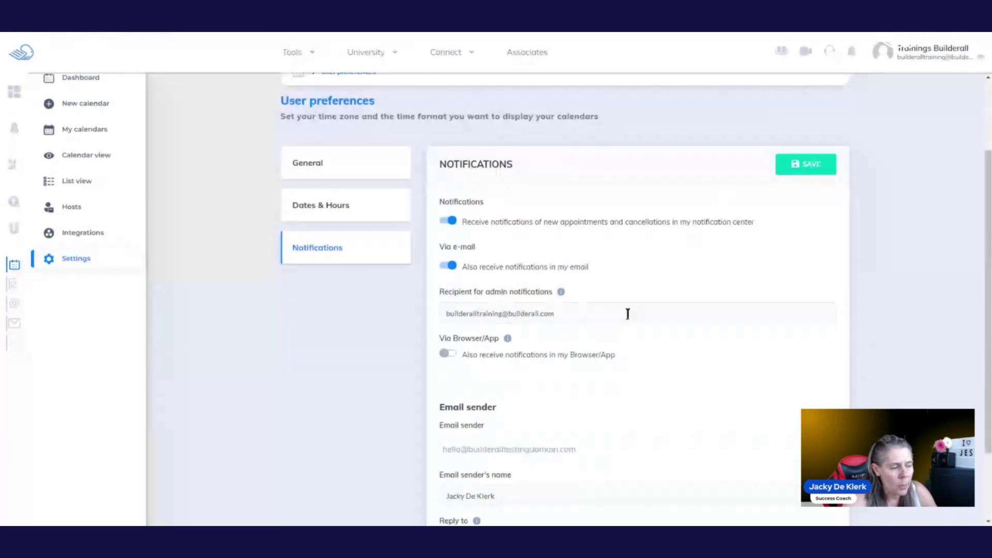
{"action": "scroll", "coordinate": [628, 314], "scroll_direction": "down", "scroll_amount": 1}
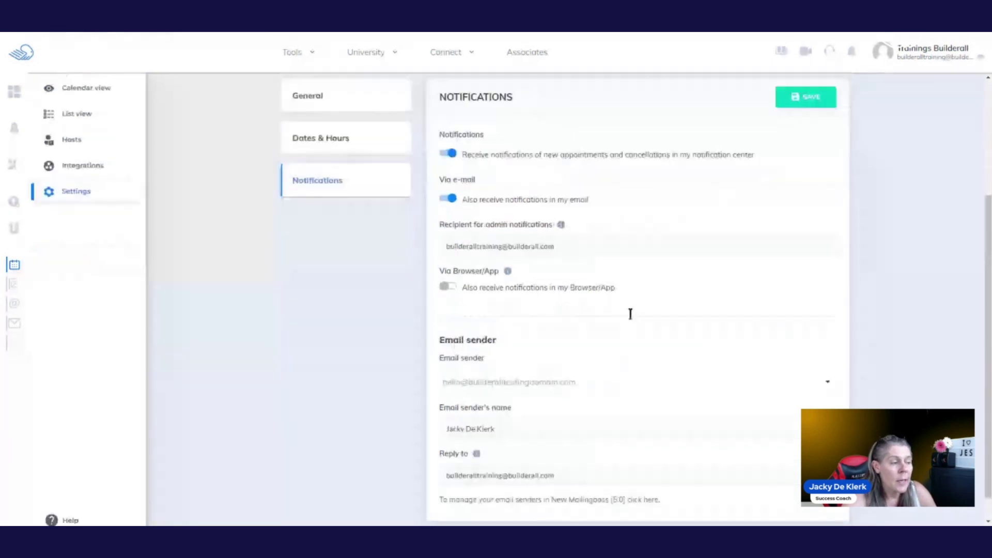
{"action": "scroll", "coordinate": [630, 314], "scroll_direction": "down", "scroll_amount": 1}
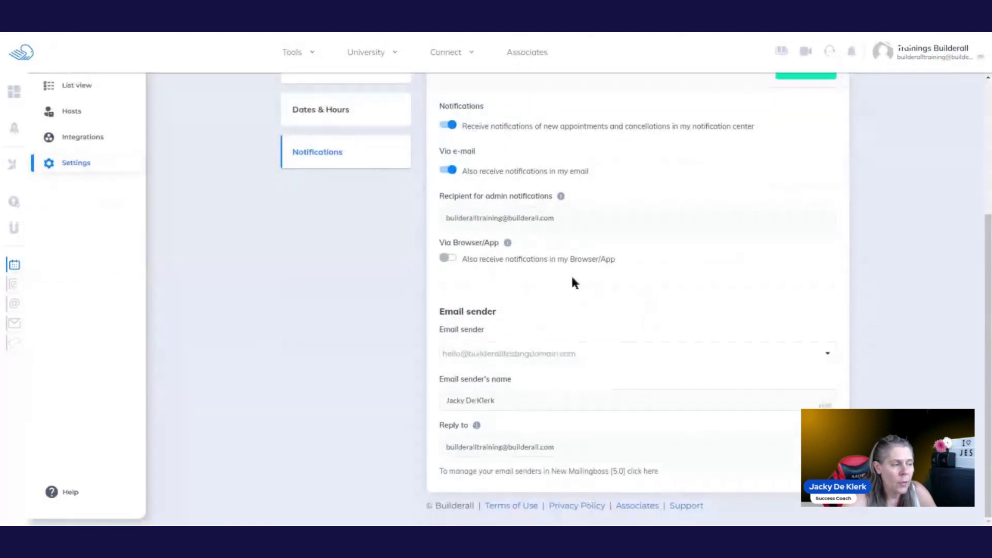
{"action": "mouse_move", "coordinate": [507, 243]}
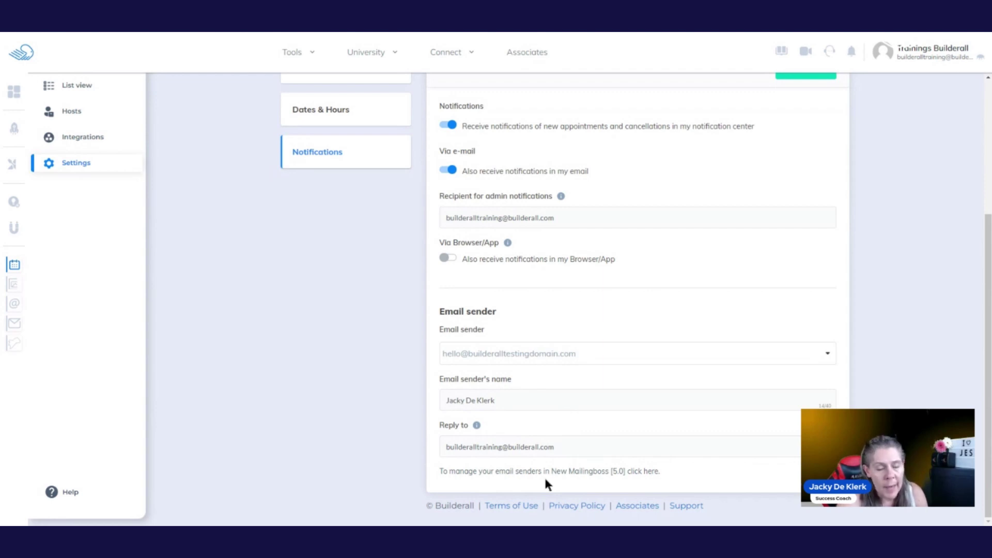
{"action": "scroll", "coordinate": [766, 301], "scroll_direction": "up", "scroll_amount": 2}
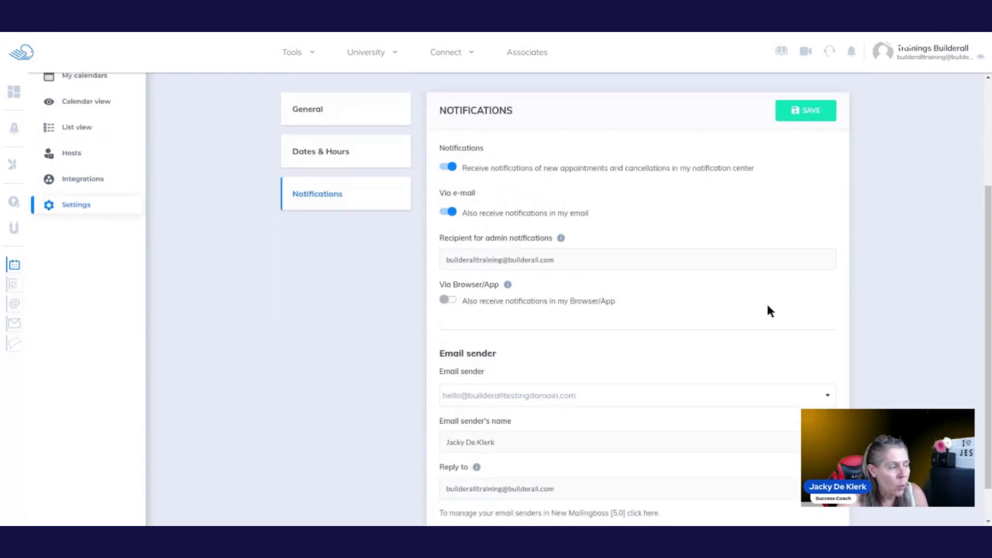
{"action": "scroll", "coordinate": [767, 307], "scroll_direction": "up", "scroll_amount": 2}
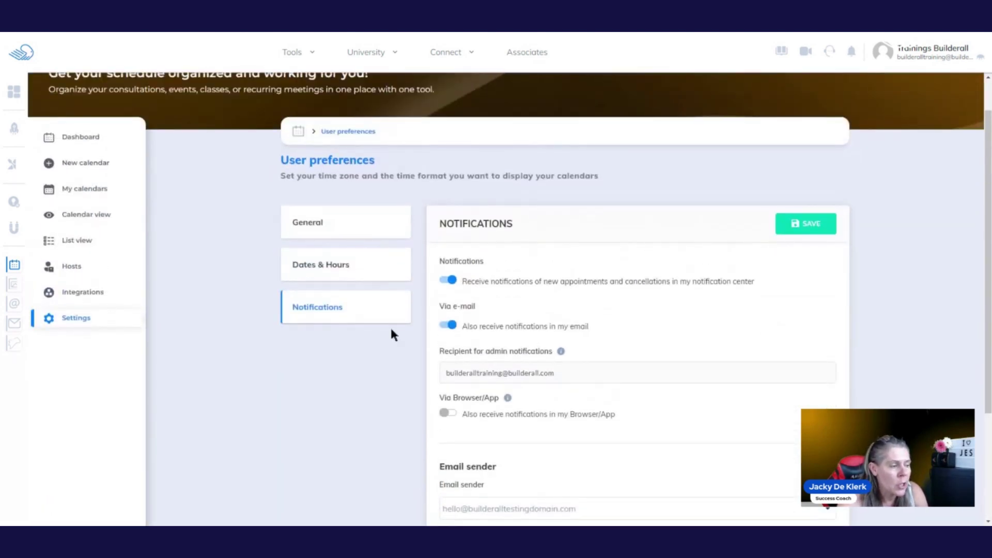
{"action": "left_click", "coordinate": [336, 223]}
{"action": "left_click", "coordinate": [350, 265]}
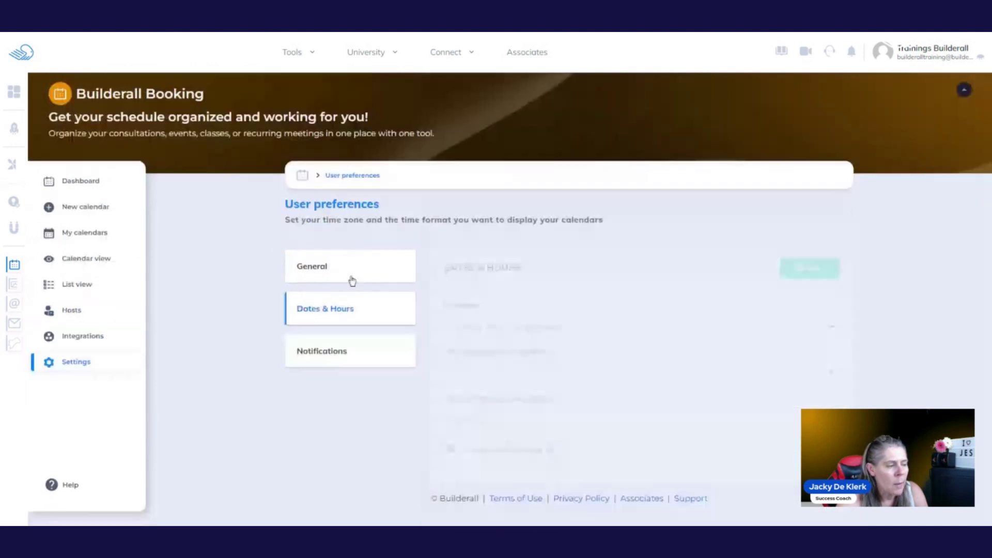
{"action": "left_click", "coordinate": [332, 351]}
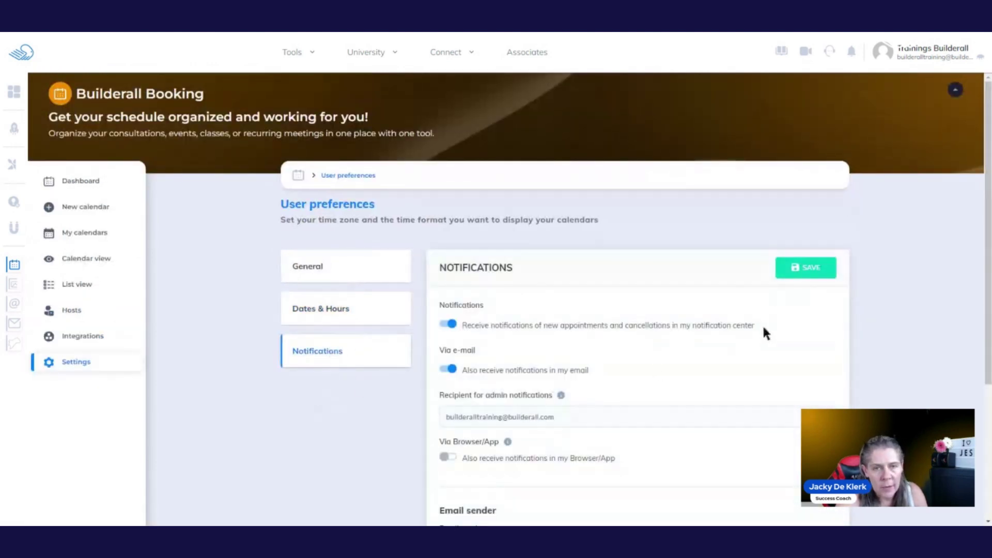